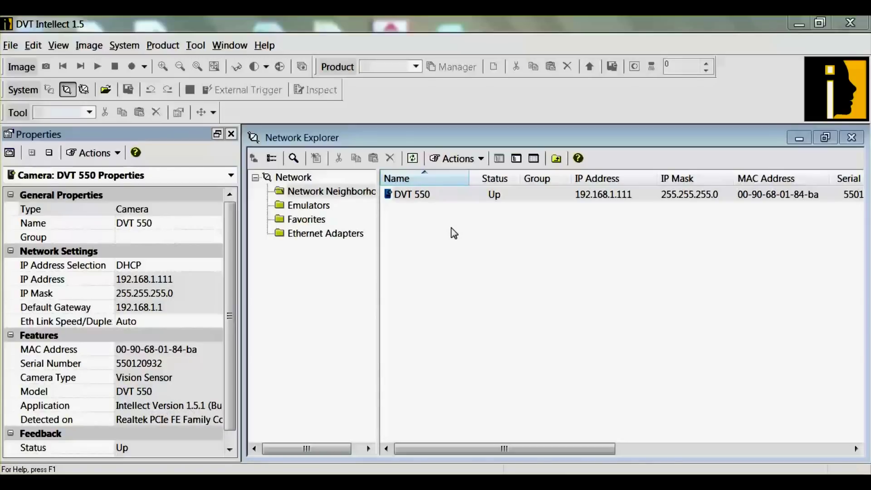
# Connect to the DVT 550 camera at 192.168.1.111 and dismiss the connection status.
pyautogui.click(484, 195)
pyautogui.rightClick(483, 194)
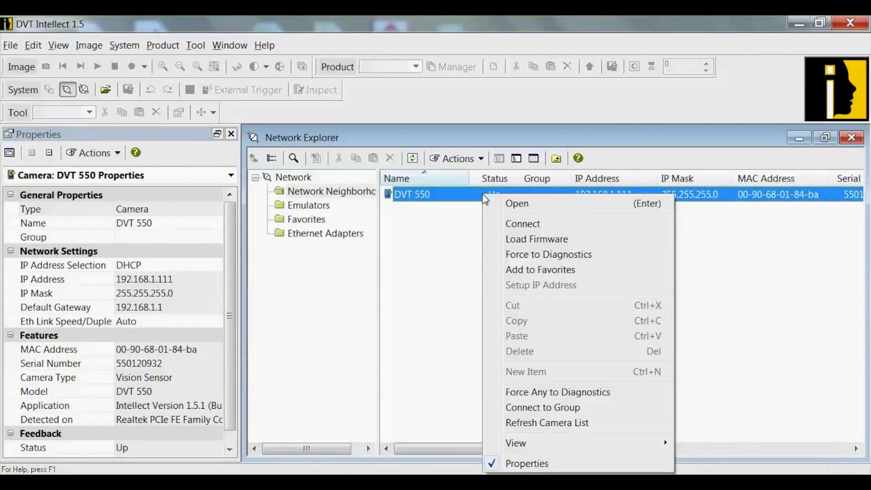
pyautogui.click(523, 223)
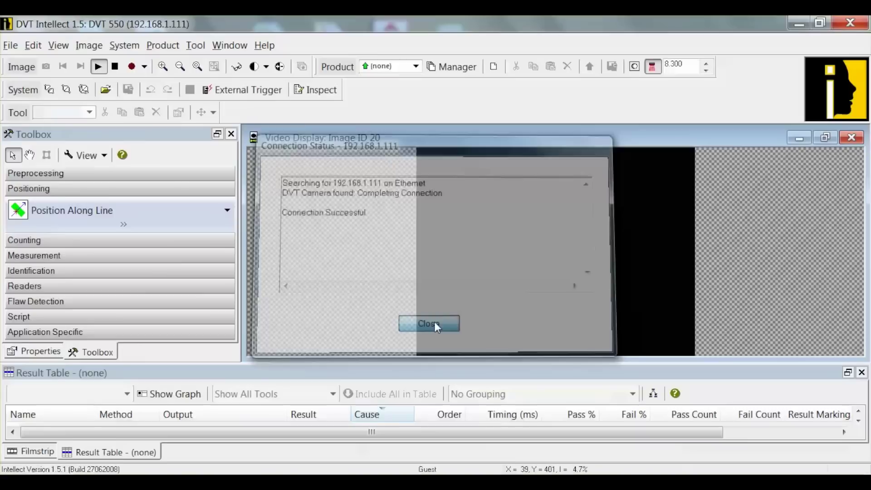
pyautogui.click(434, 322)
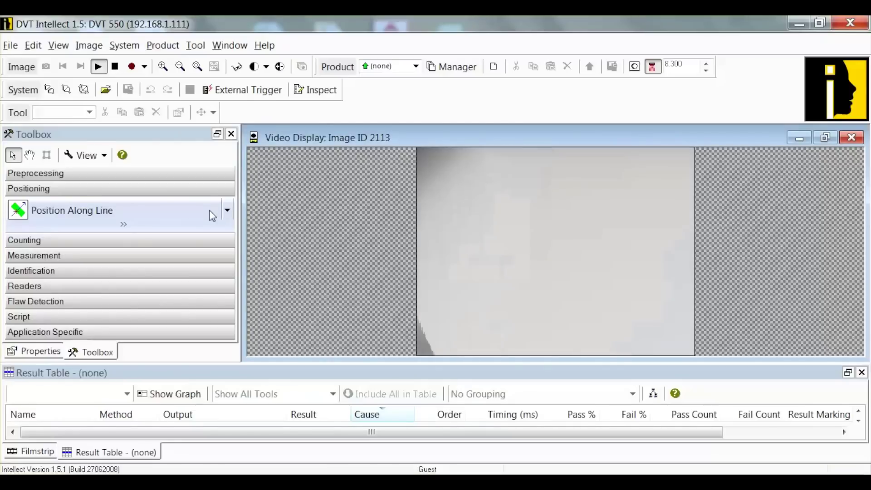
# Dismiss the Toolbox display menu and minimize the live Video Display window.
pyautogui.rightClick(211, 212)
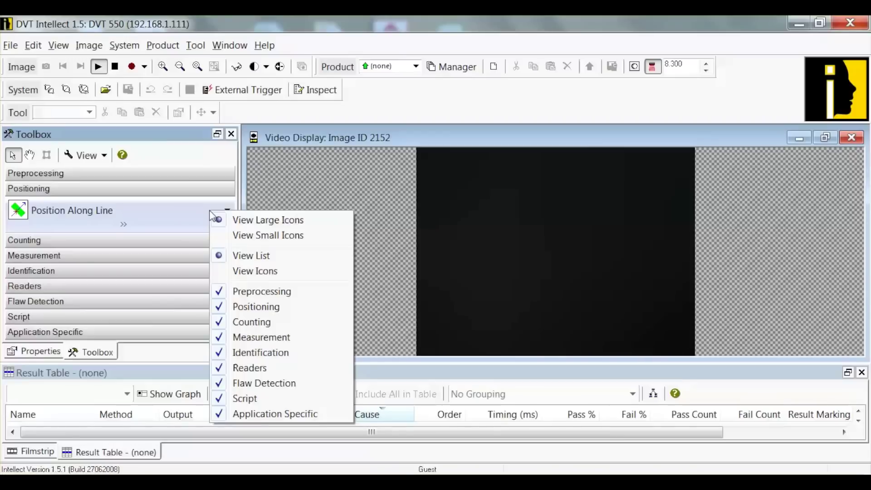
pyautogui.click(376, 169)
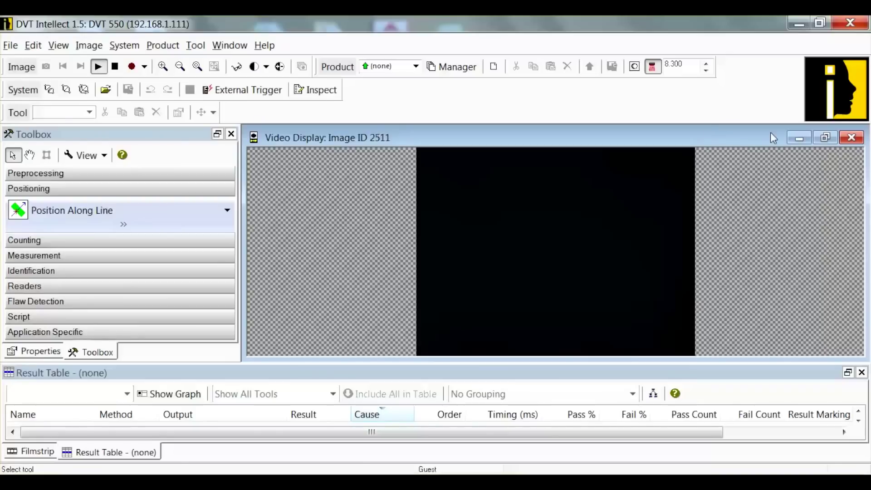
pyautogui.click(800, 139)
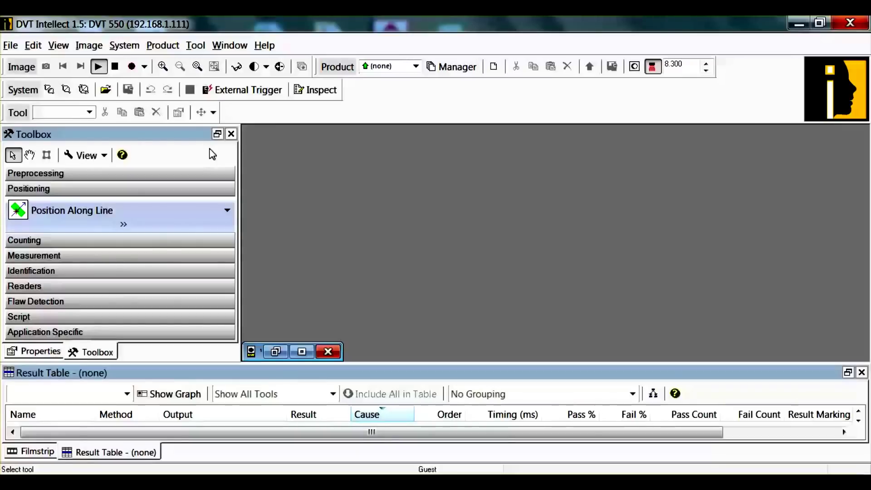
# Show the eight Physical I/O pins via System > Digital I/O in System Explorer.
pyautogui.click(125, 45)
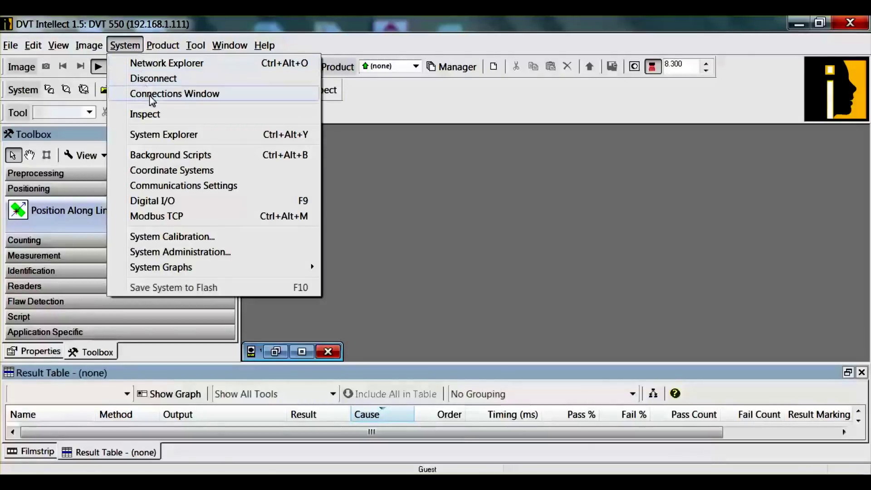
pyautogui.click(158, 206)
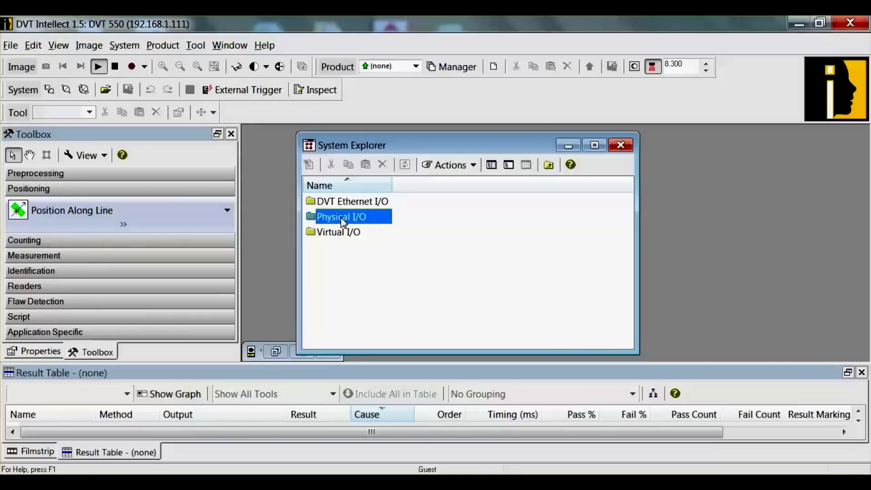
pyautogui.doubleClick(343, 218)
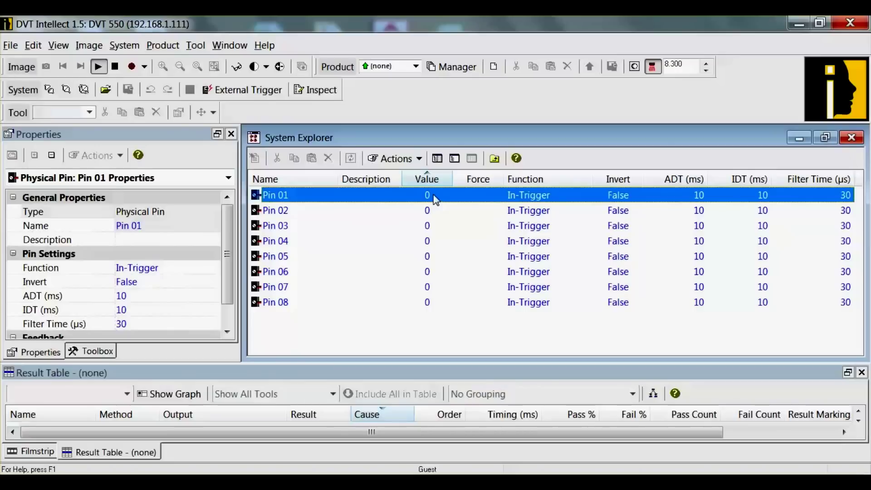
# Load DVT Test Setup.dvtisys, apply its saved gain and answer the save-to-flash prompt.
pyautogui.click(12, 45)
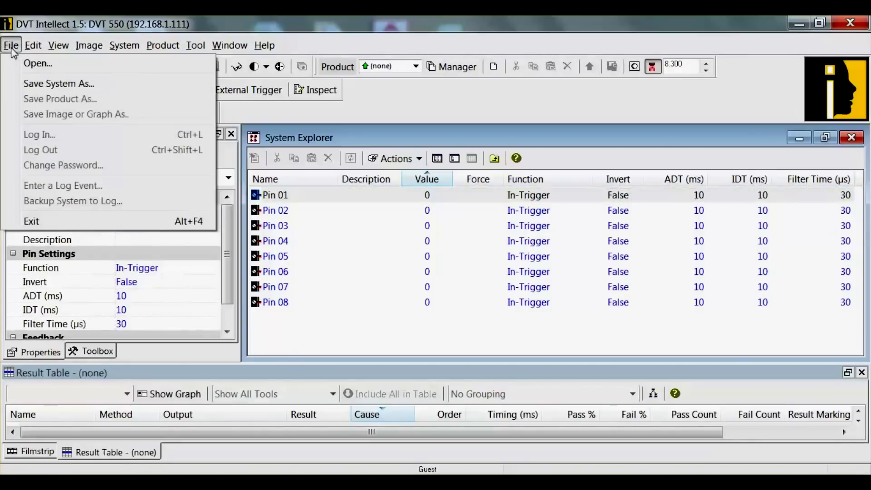
pyautogui.click(37, 66)
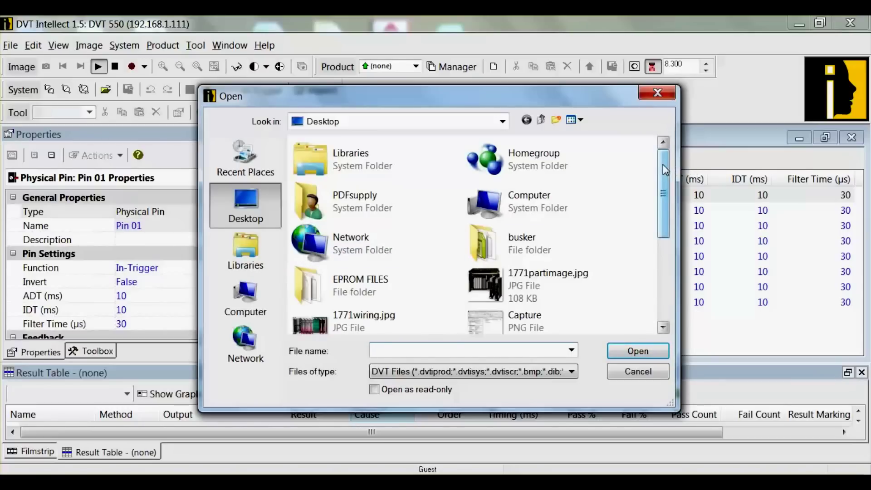
pyautogui.scroll(-3, 654, 267)
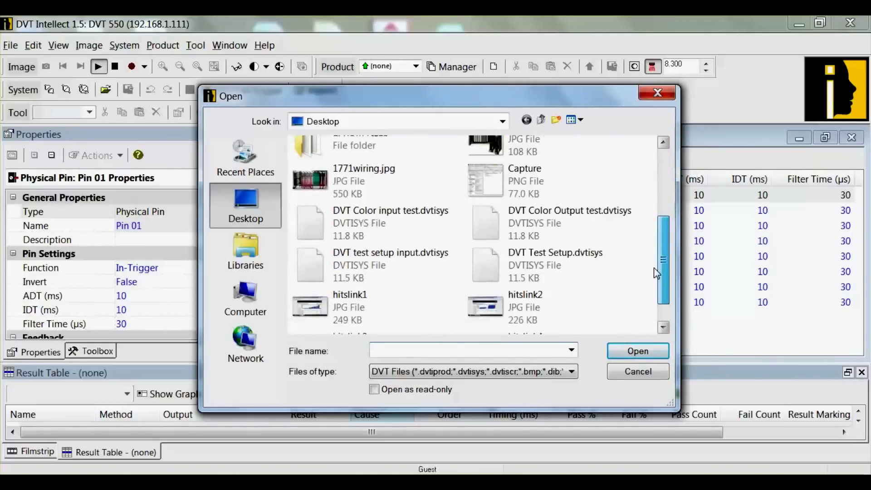
pyautogui.doubleClick(551, 267)
pyautogui.click(486, 285)
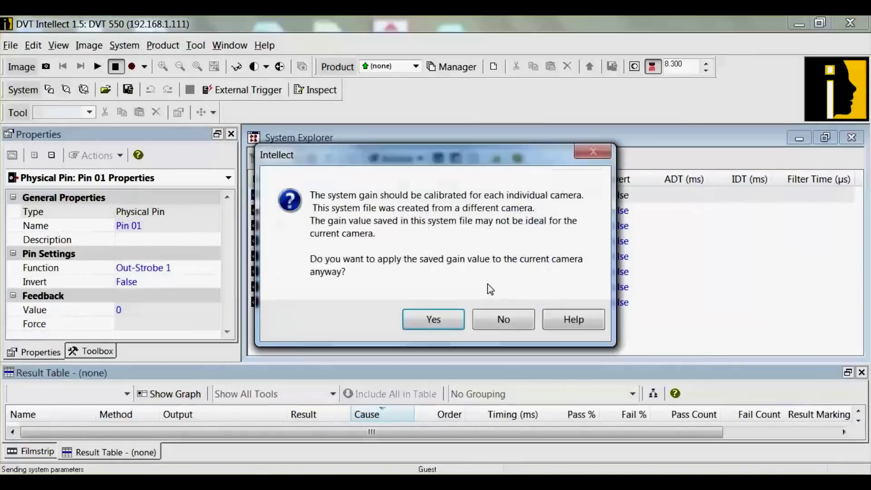
pyautogui.click(453, 317)
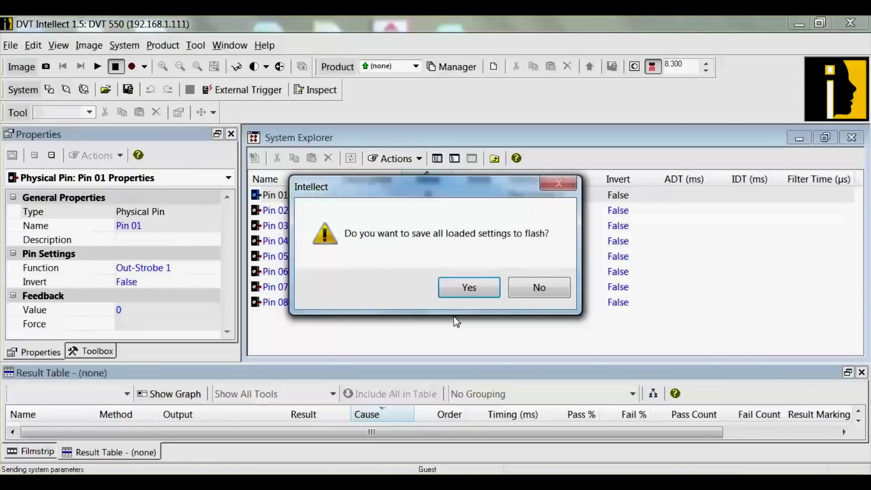
pyautogui.click(454, 288)
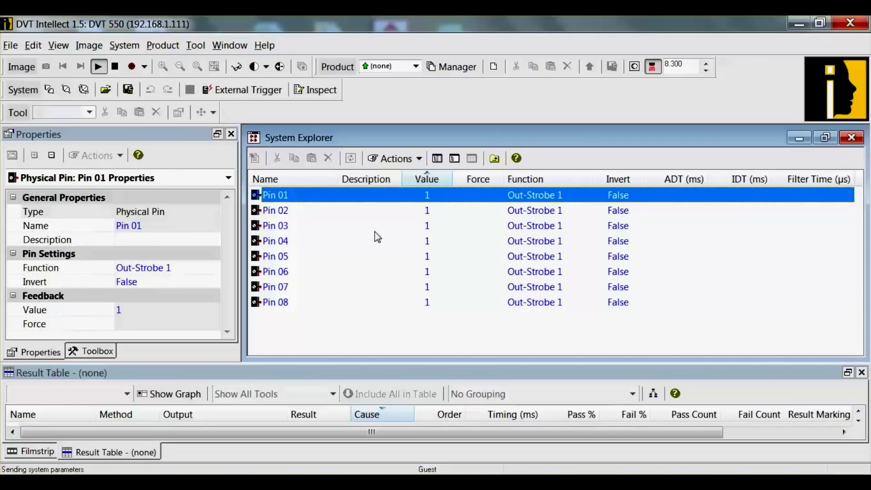
# Load another system file, accepting the DVT 550 versus DVT 510 warning and gain prompt.
pyautogui.click(11, 44)
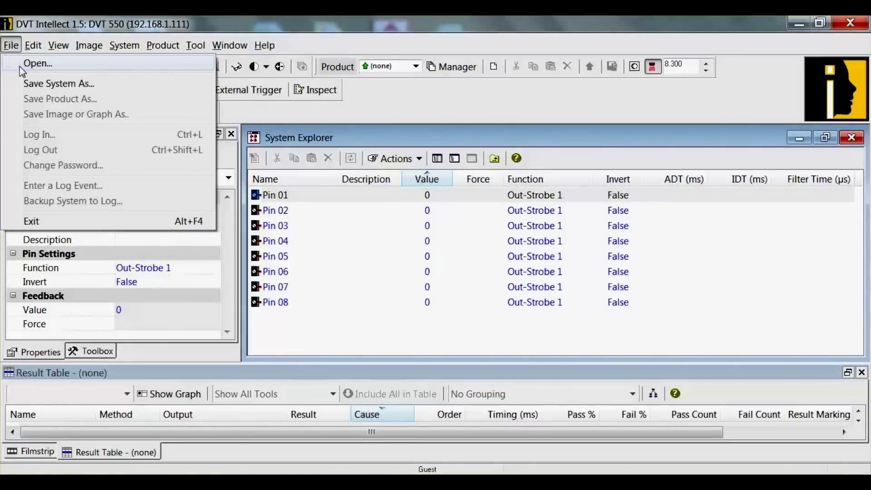
pyautogui.click(28, 63)
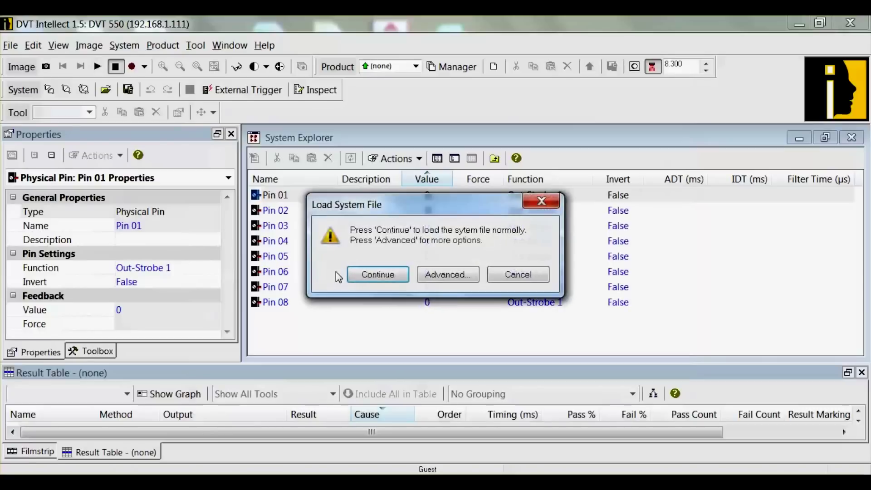
pyautogui.click(363, 273)
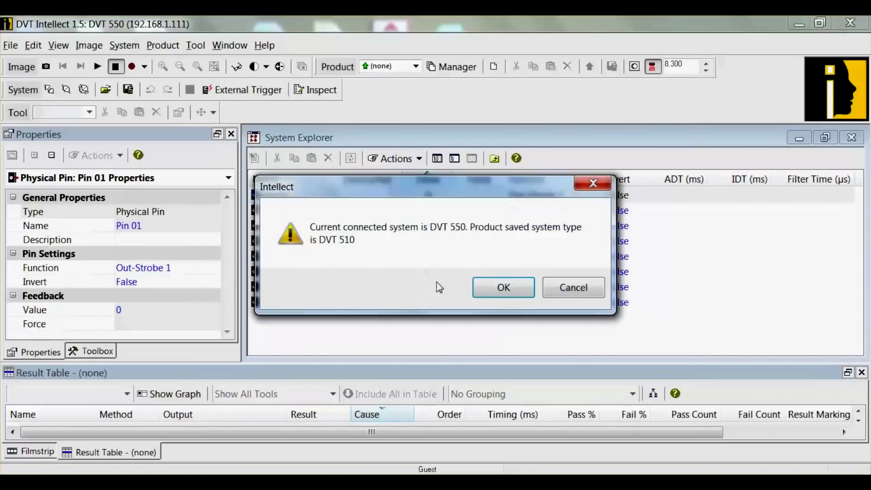
pyautogui.click(504, 288)
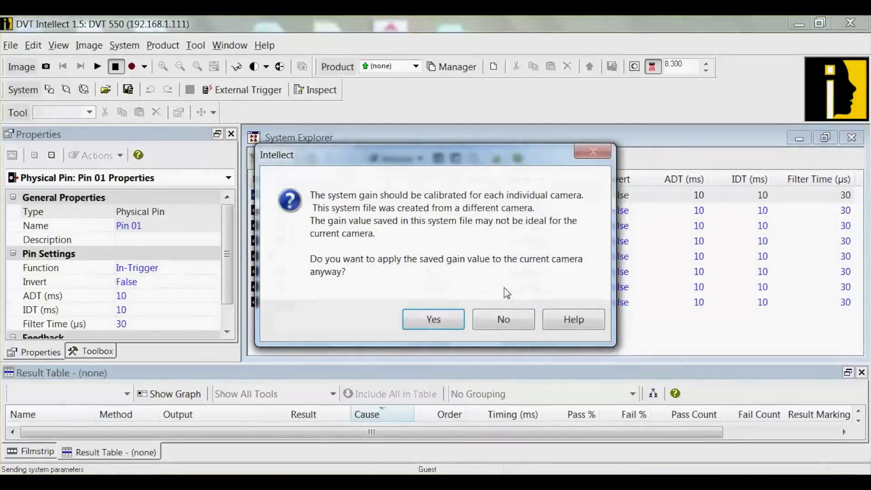
pyautogui.press('Return')
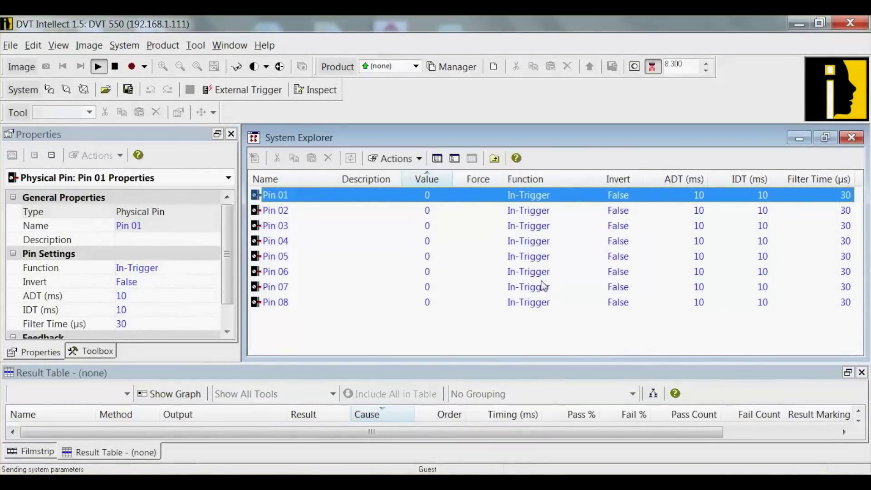